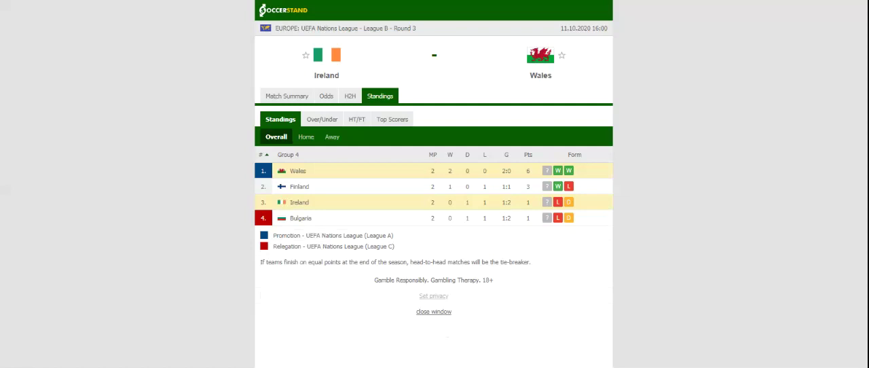
Show the H2H view with Ireland's and Wales's recent form and past meetings.
{"action": "left_click", "coordinate": [350, 96]}
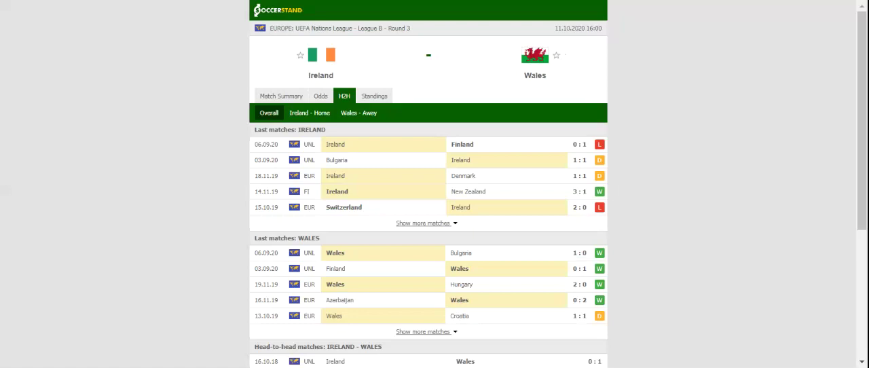
Show the full-time 1X2 odds from seven bookmakers for Ireland vs Wales.
{"action": "left_click", "coordinate": [322, 96]}
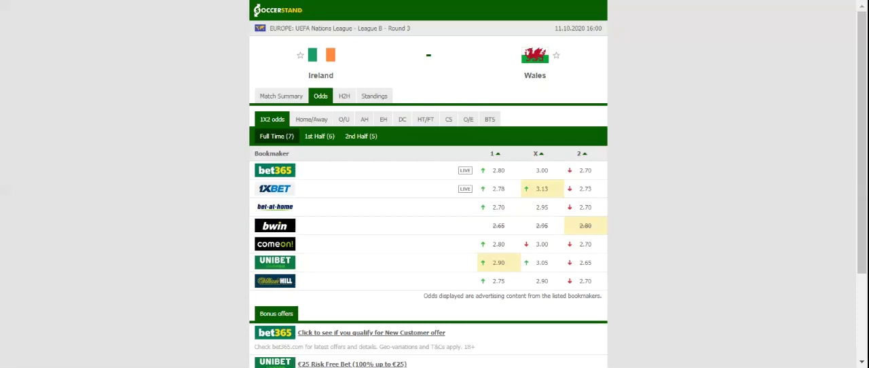
{"action": "scroll", "coordinate": [331, 101], "scroll_direction": "down", "scroll_amount": 1}
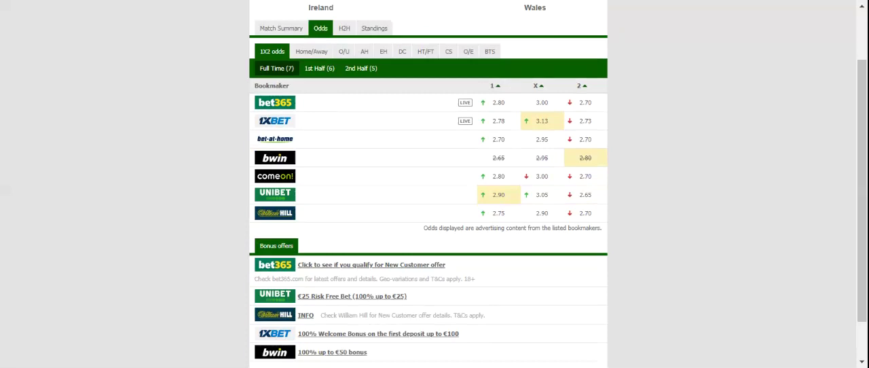
{"action": "scroll", "coordinate": [332, 102], "scroll_direction": "up", "scroll_amount": 1}
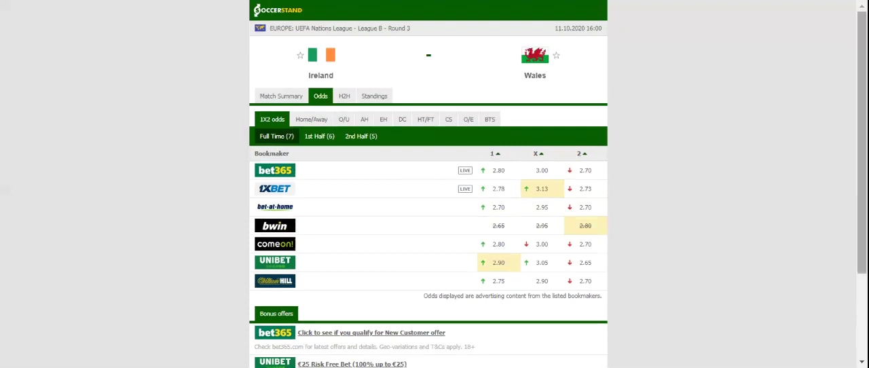